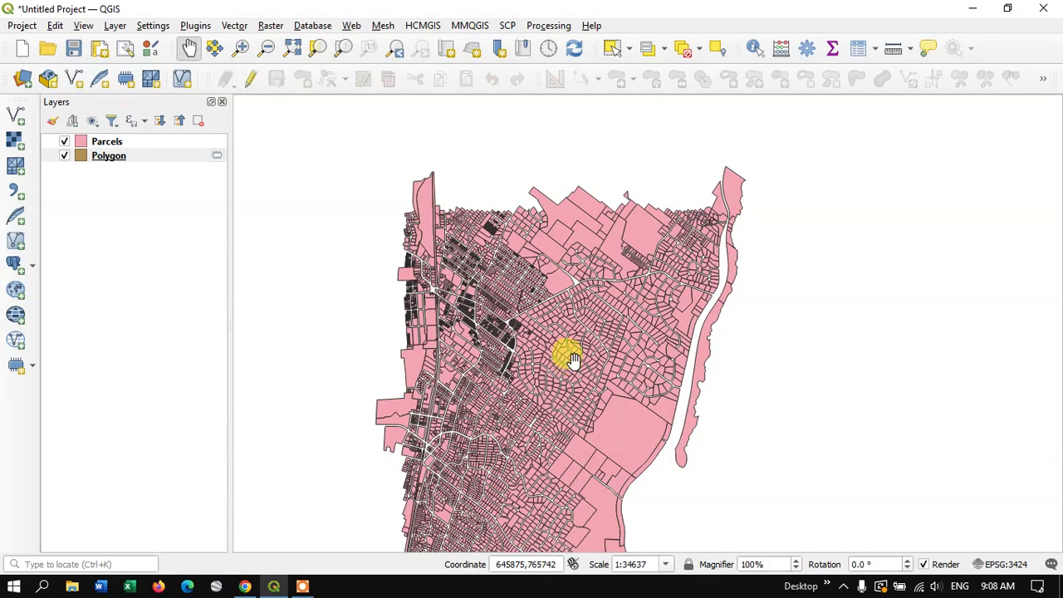
Pan the parcel map and zoom in to roughly 1:8659 on the curving residential streets.
drag(558, 329, 568, 271)
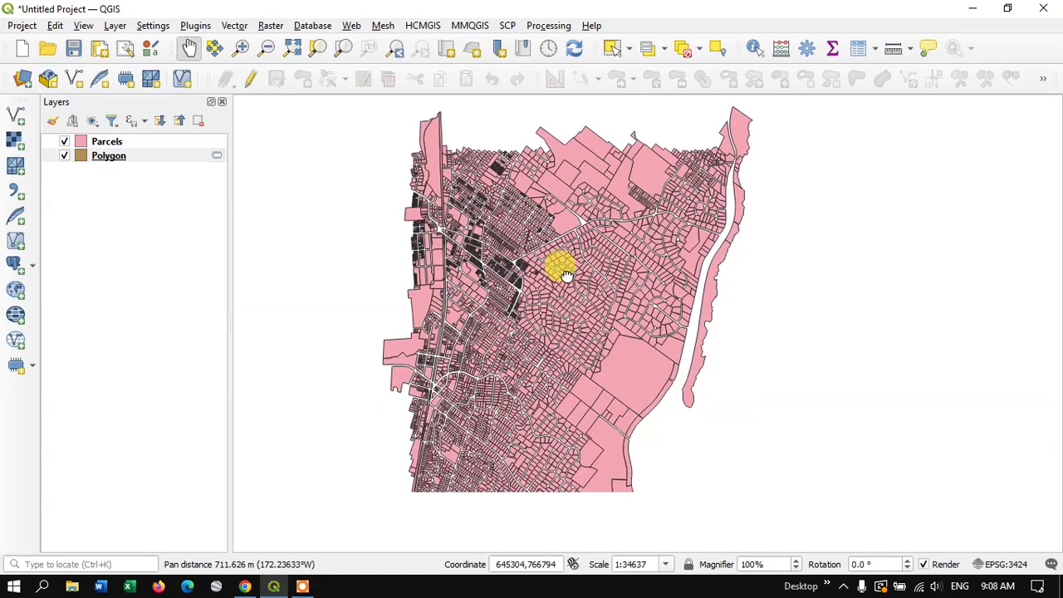
scroll(593, 239, up, 1)
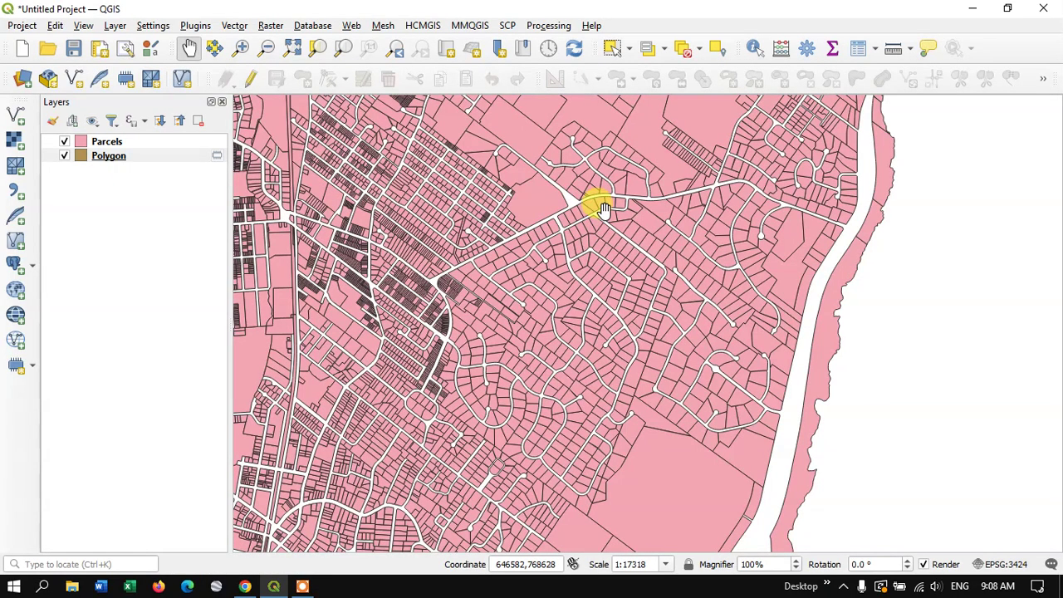
scroll(600, 208, up, 1)
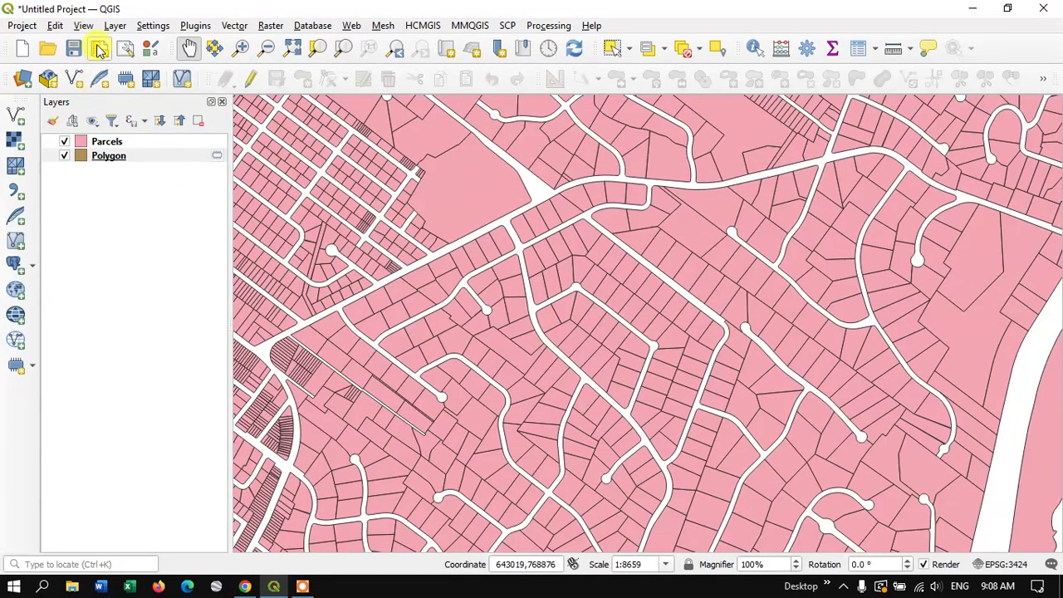
click(92, 28)
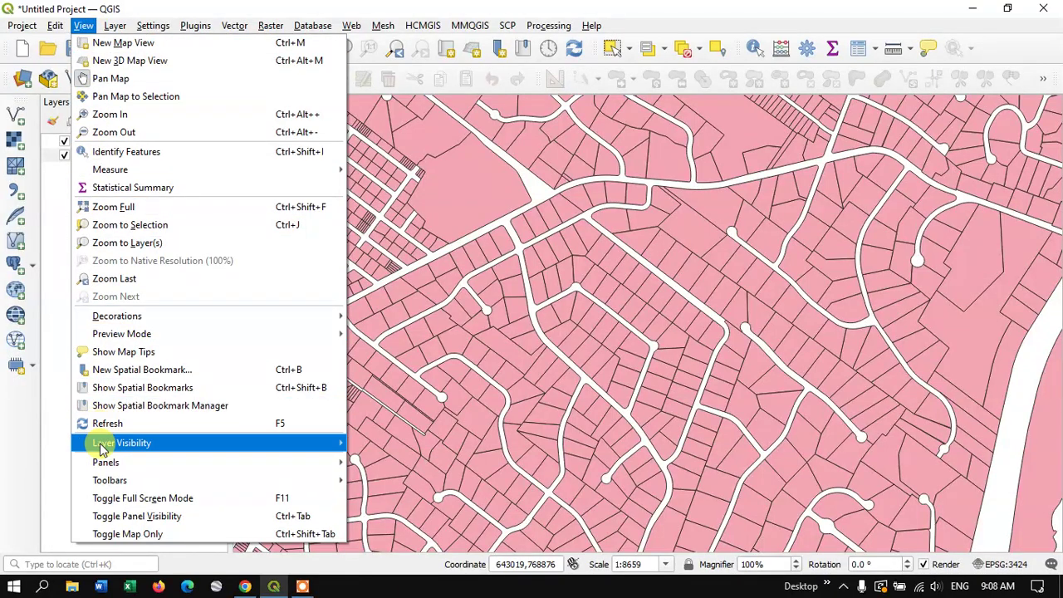
Turn on the Snapping Toolbar under View > Toolbars.
mouse_move(98, 444)
mouse_move(106, 477)
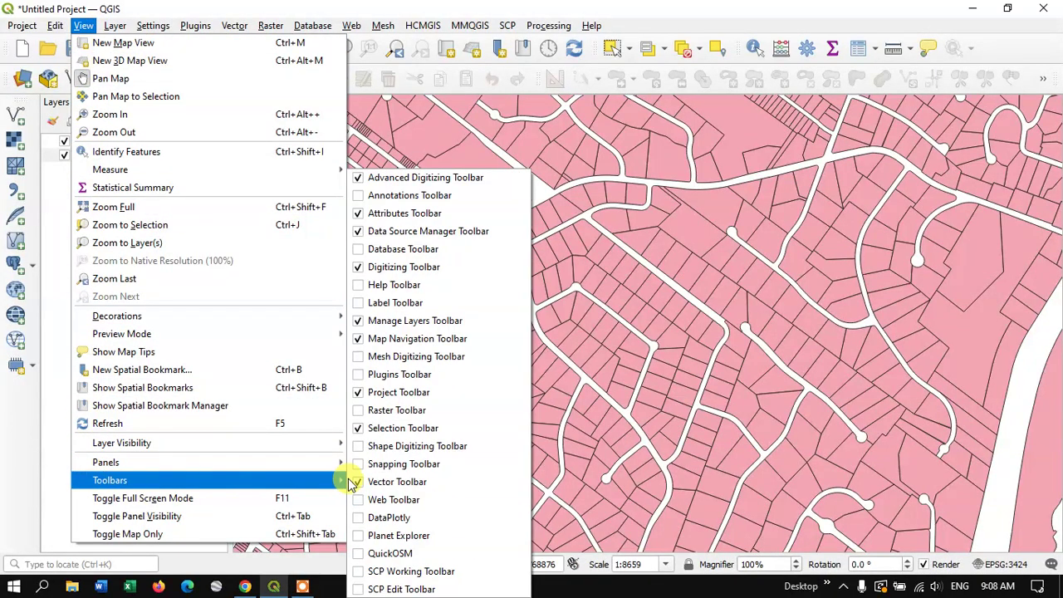
click(428, 466)
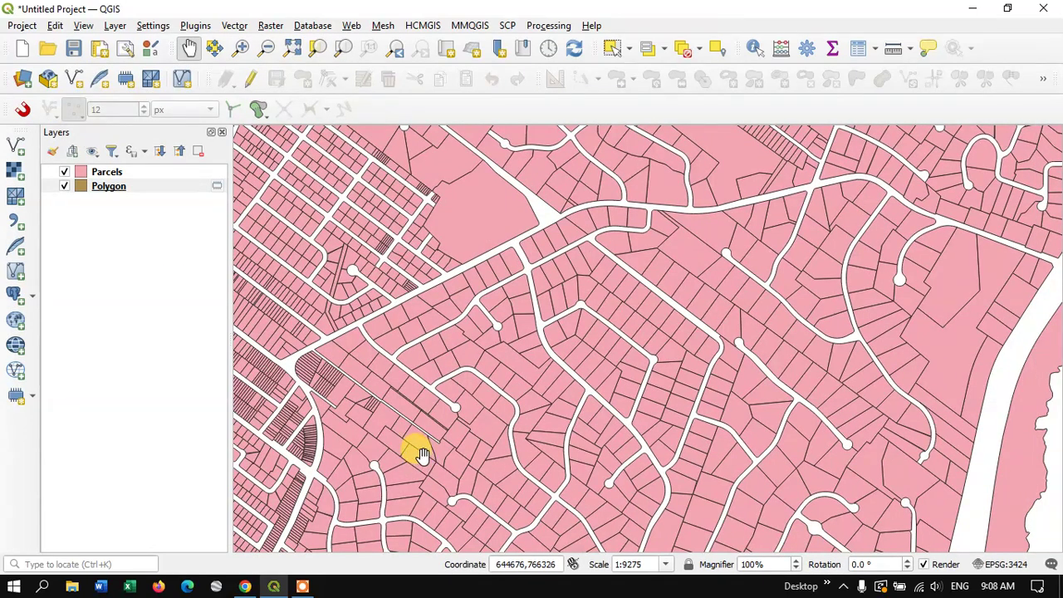
Make Polygon the current layer in the Layers panel and toggle editing on for it.
click(133, 172)
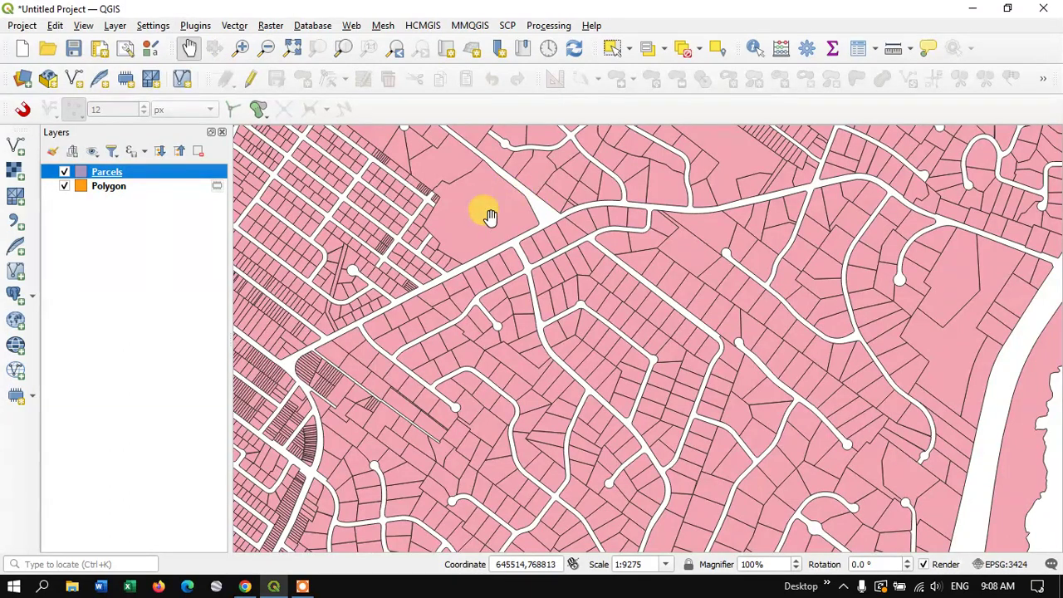
click(109, 189)
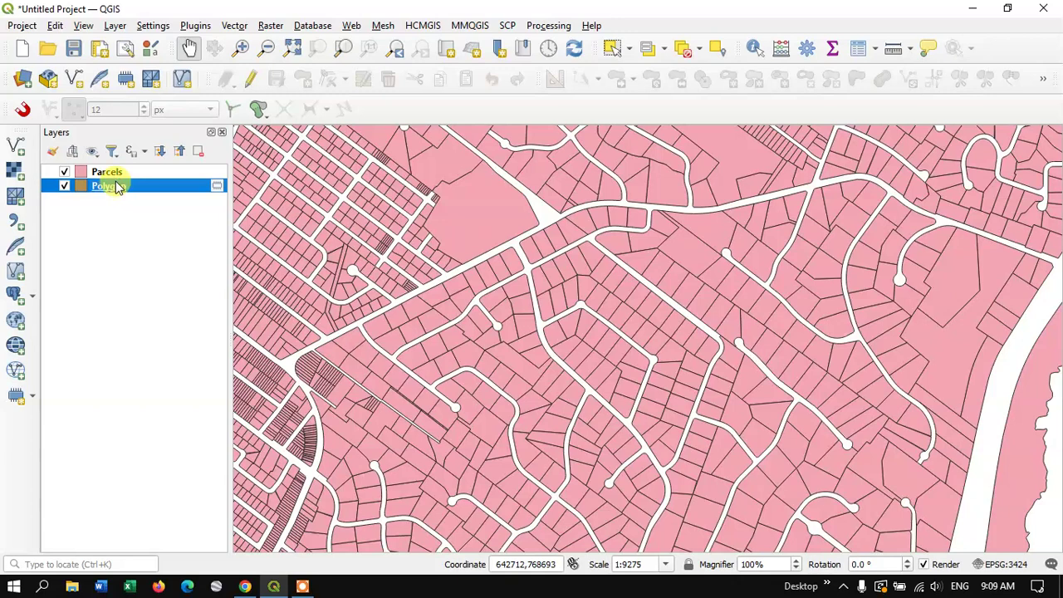
click(118, 173)
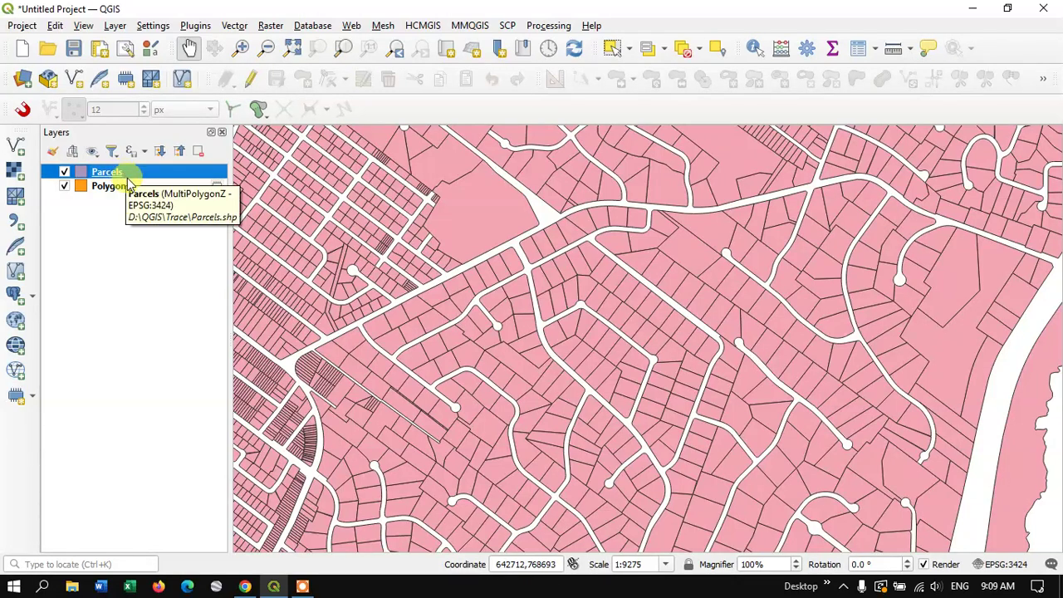
click(123, 187)
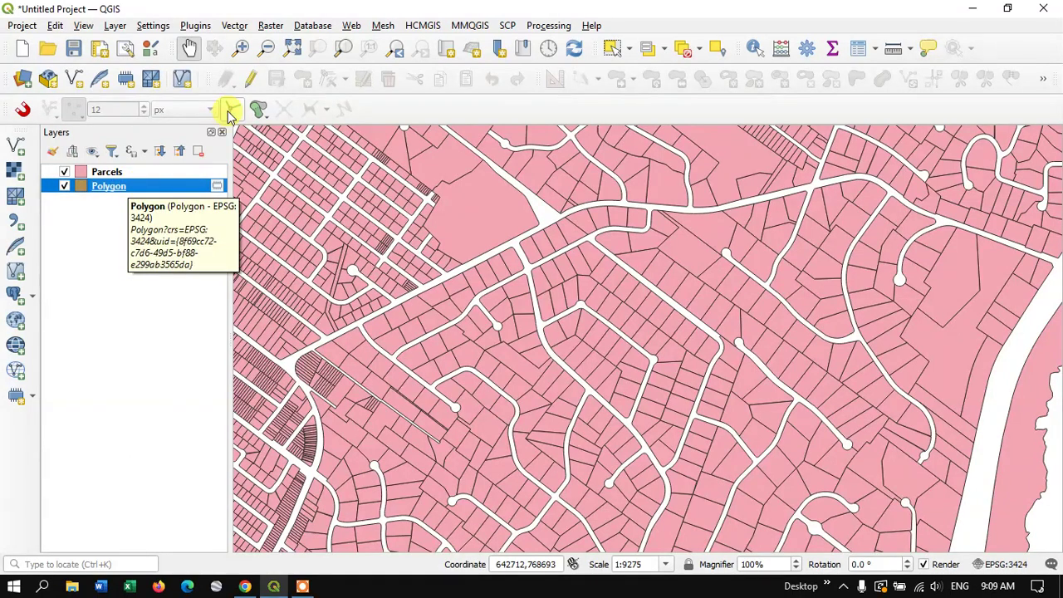
click(252, 80)
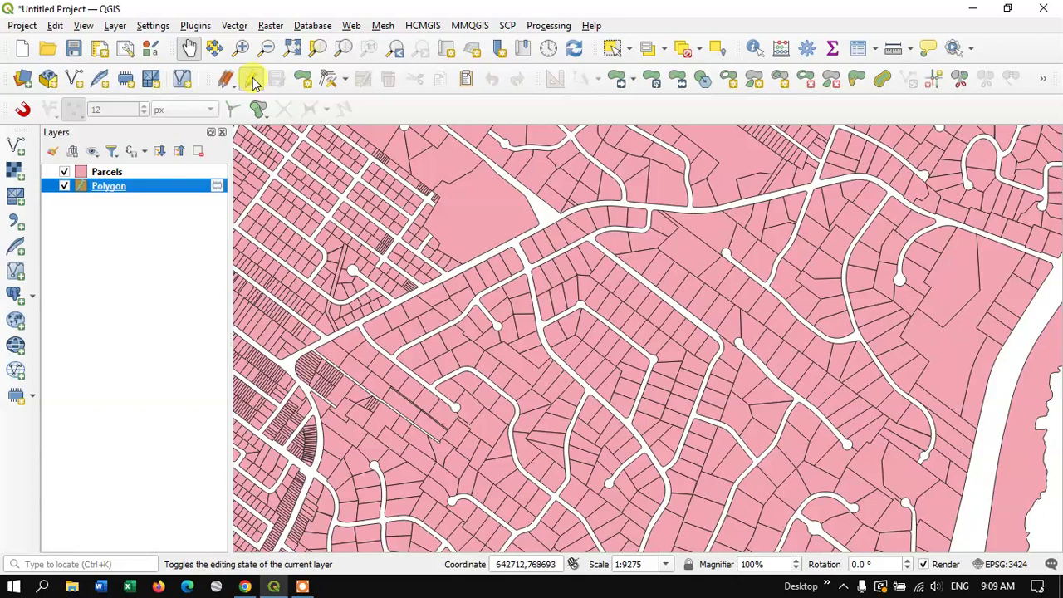
Choose Add Polygon Feature, then enable snapping and tracing on the Snapping toolbar.
click(304, 79)
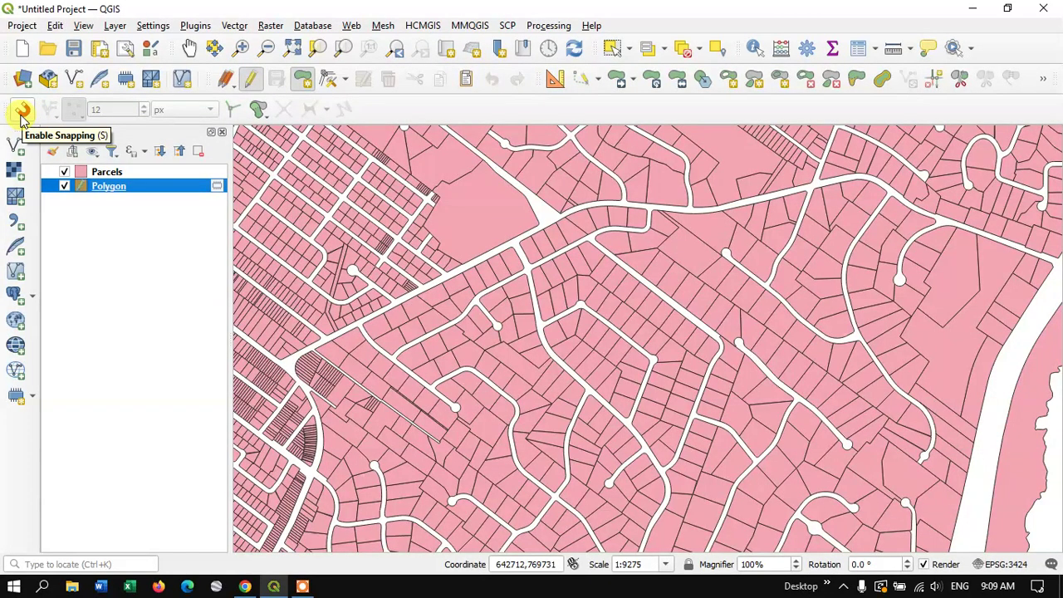
click(22, 111)
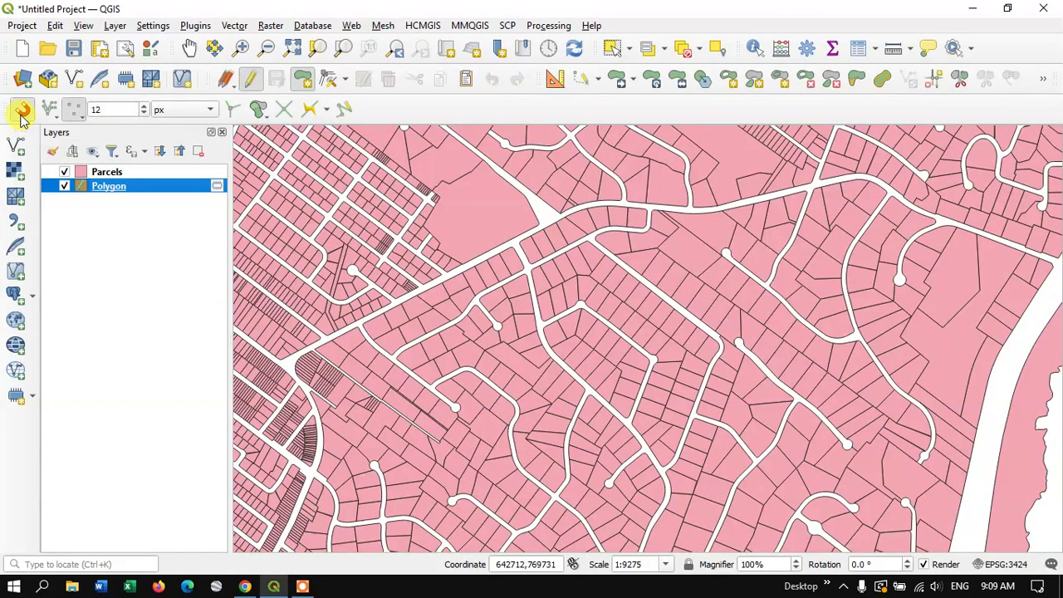
click(316, 114)
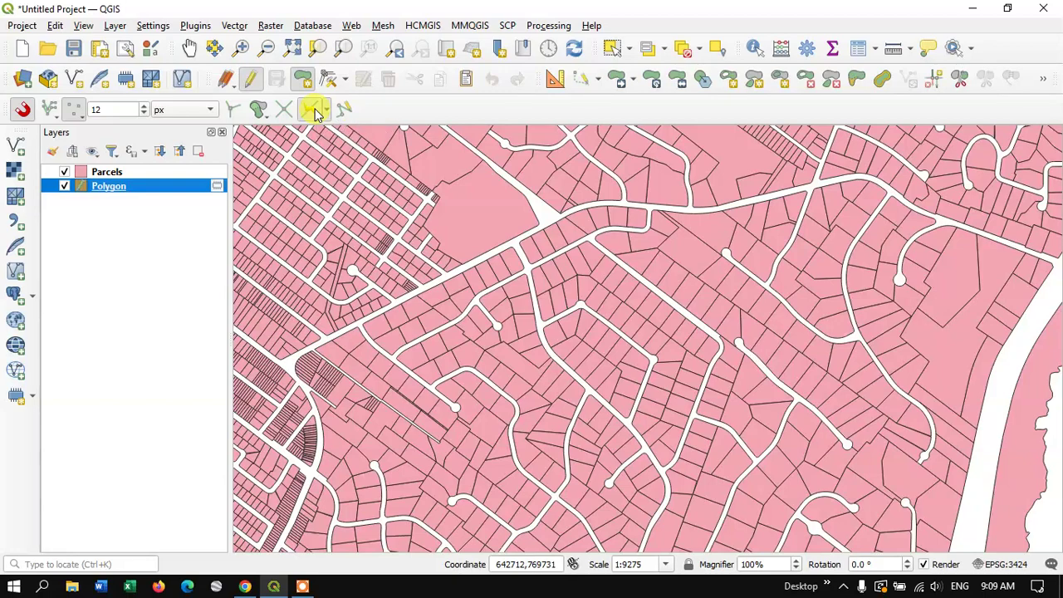
scroll(571, 245, down, 1)
Zoom to the cul-de-sac parcel and place the first vertices along its curved road edge.
scroll(571, 245, up, 3)
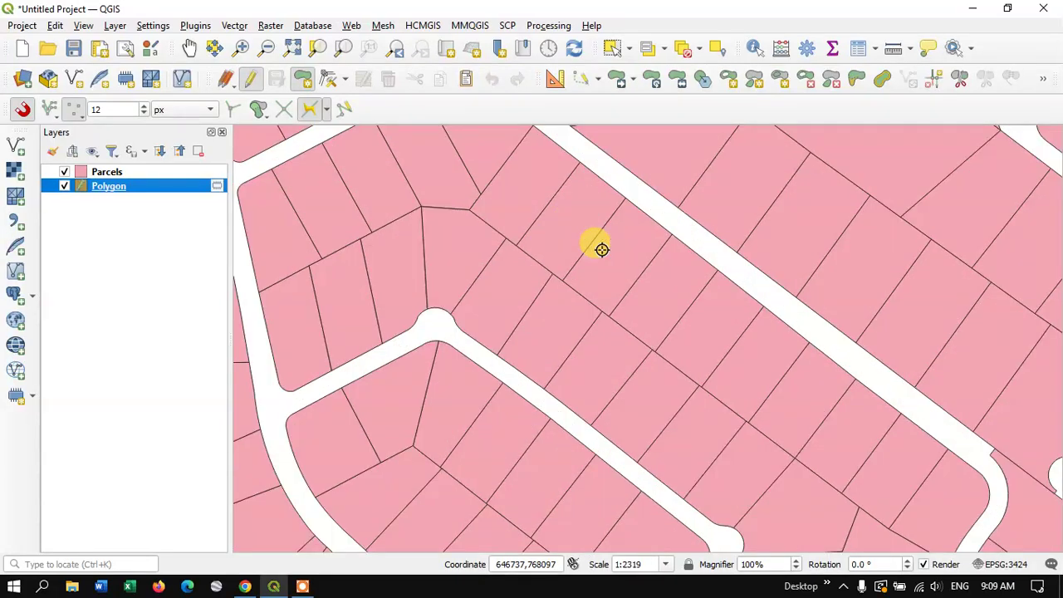
scroll(498, 303, up, 1)
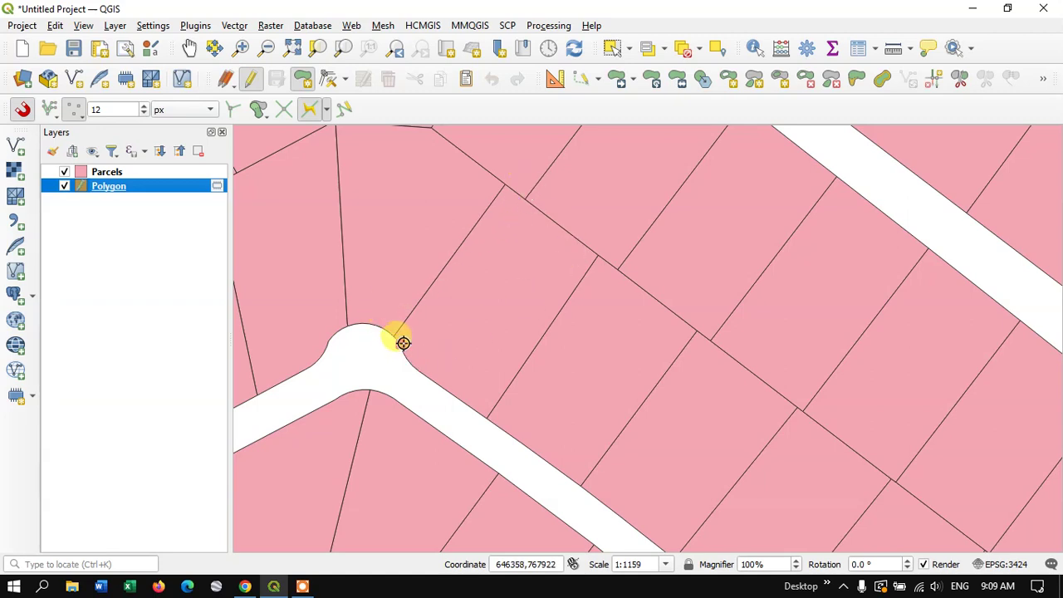
click(406, 358)
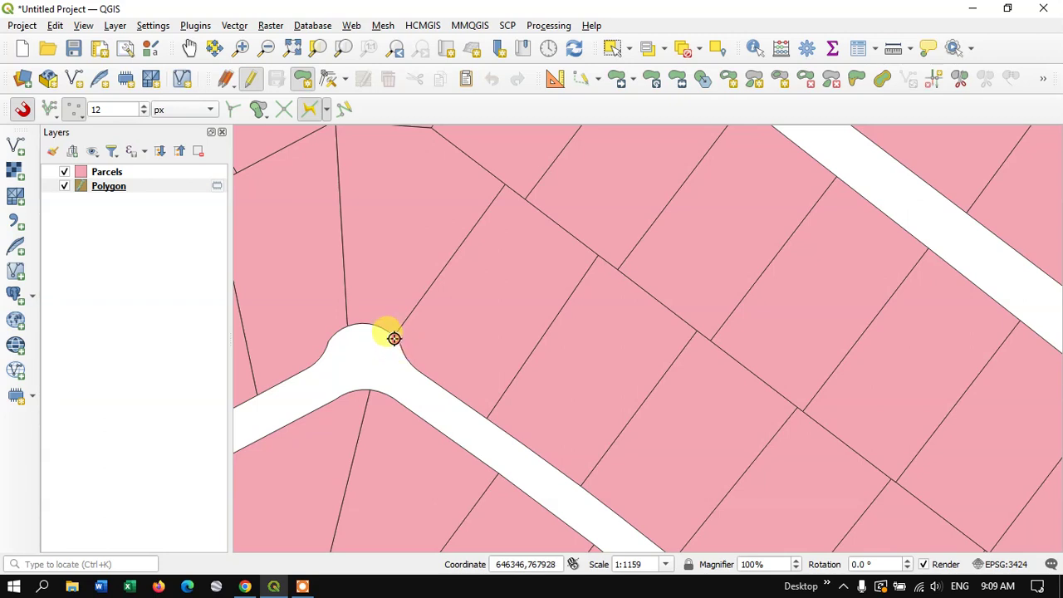
scroll(393, 338, down, 2)
scroll(393, 338, up, 4)
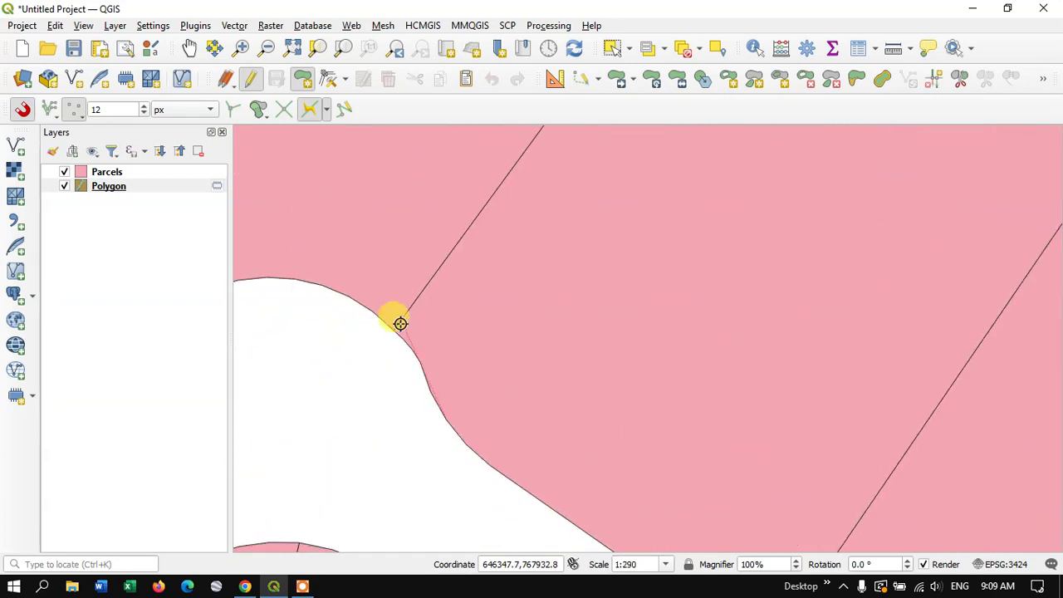
scroll(398, 322, down, 1)
scroll(400, 324, up, 2)
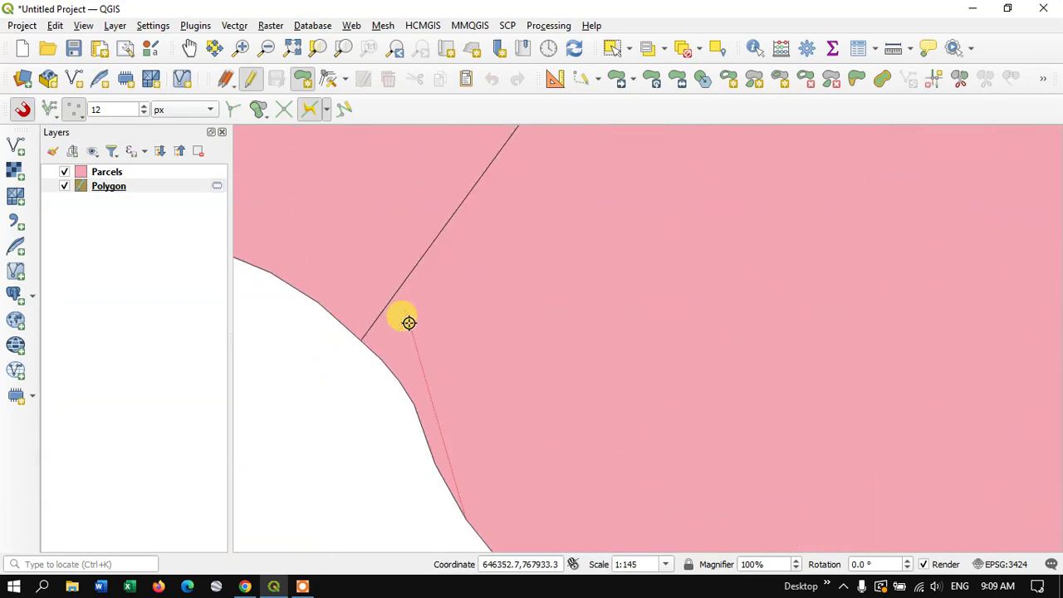
click(427, 455)
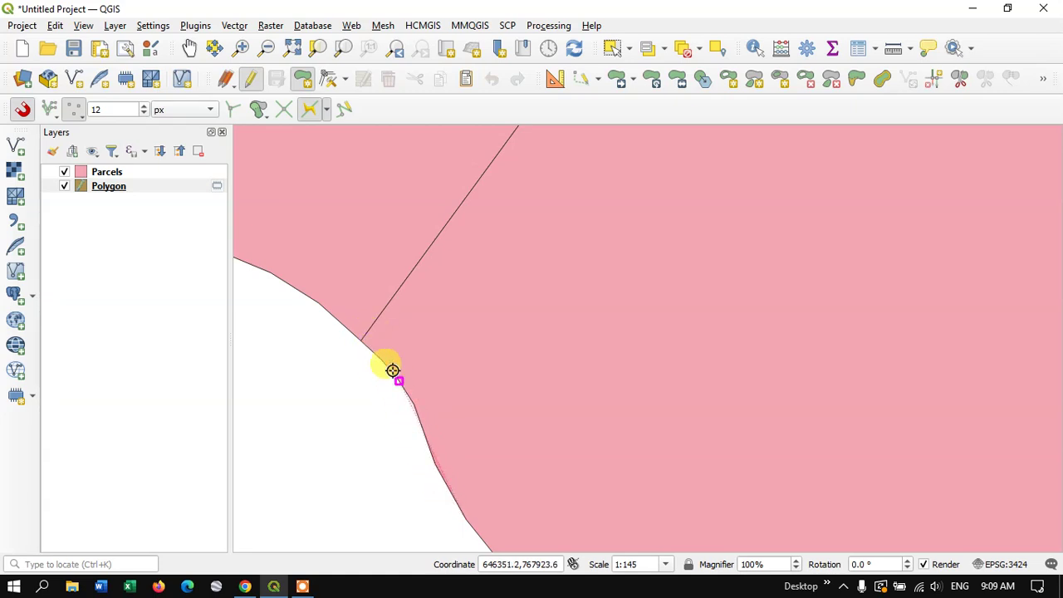
click(361, 339)
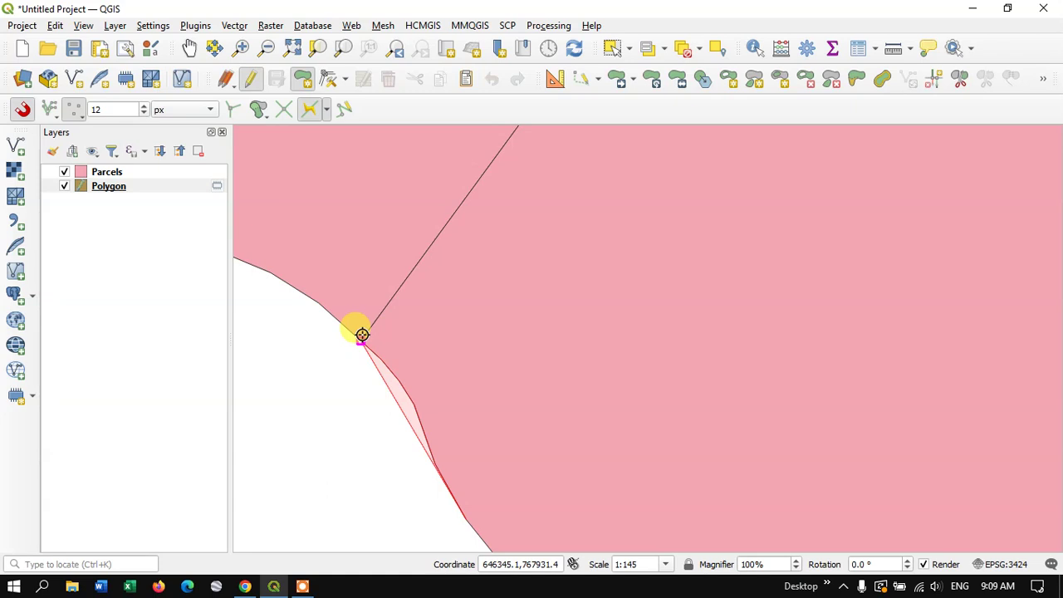
scroll(324, 459, up, 2)
Trace the parcel's upper, side and road corners, then right-click to finish the first polygon.
scroll(324, 460, down, 5)
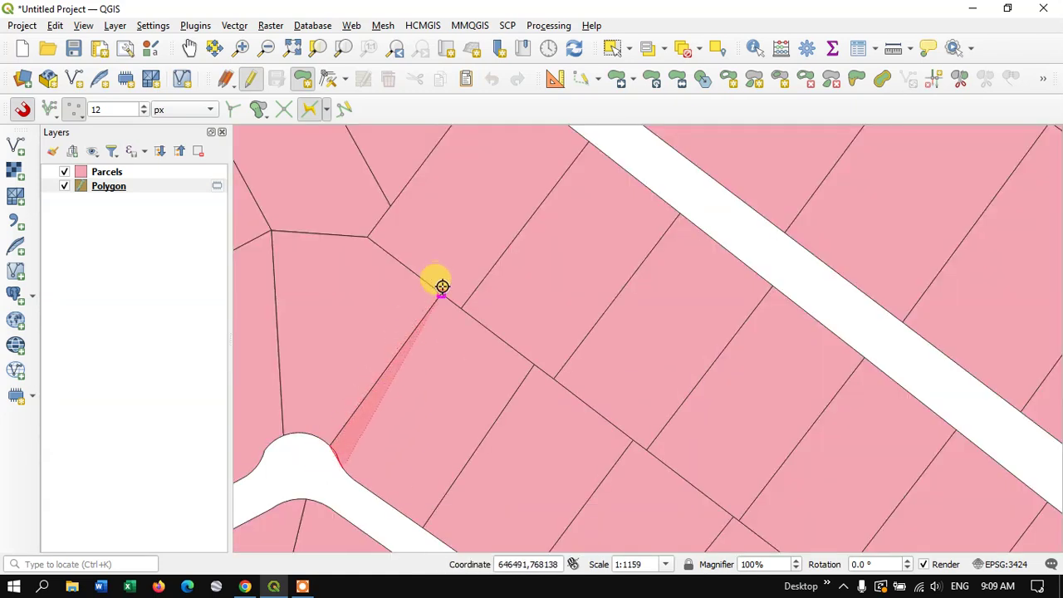
click(442, 293)
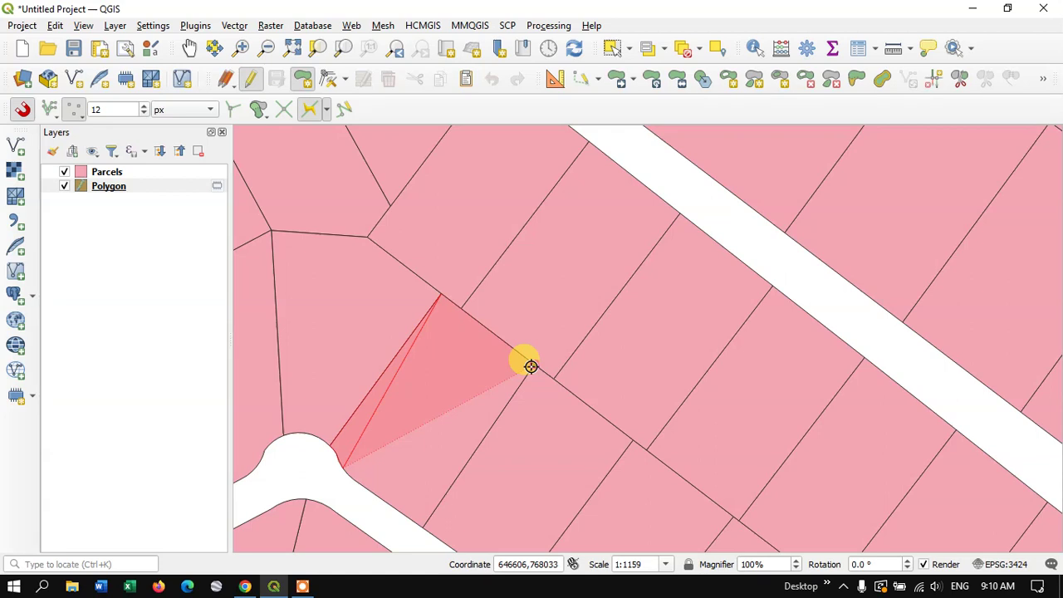
click(532, 365)
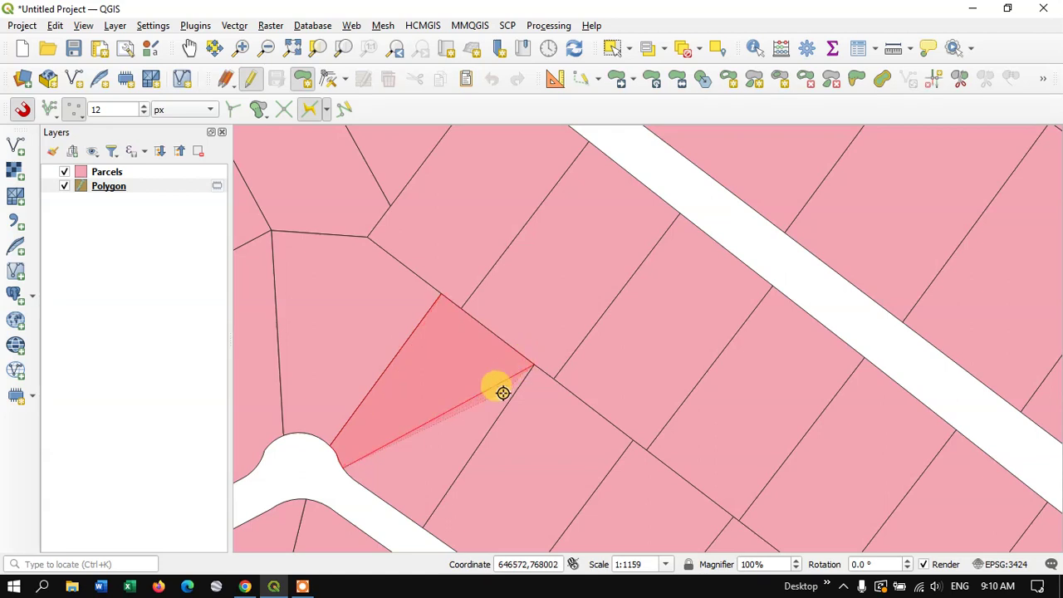
click(423, 523)
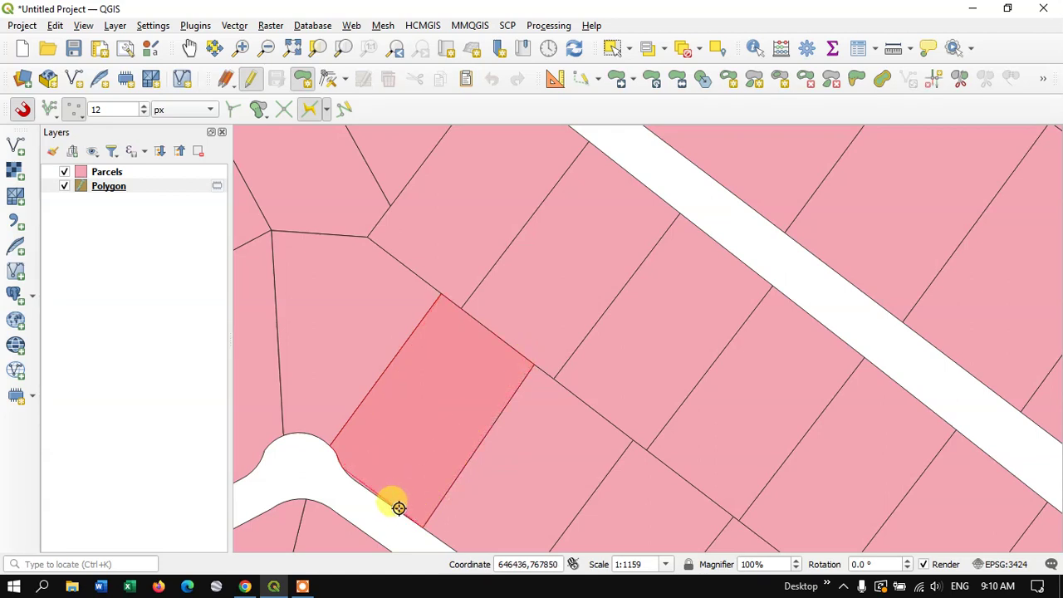
scroll(387, 502, down, 1)
scroll(387, 503, up, 2)
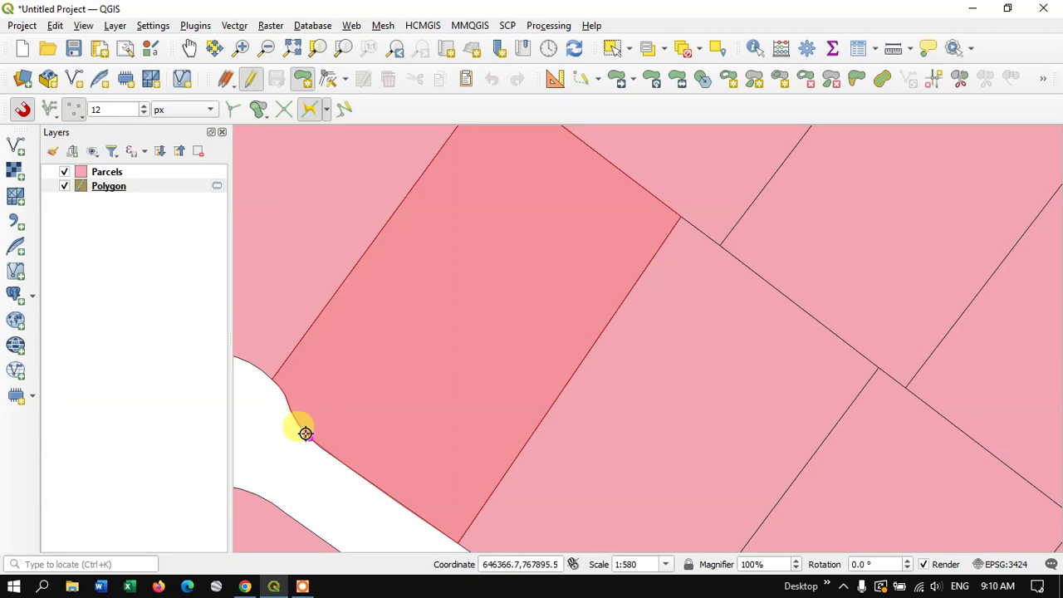
right_click(305, 433)
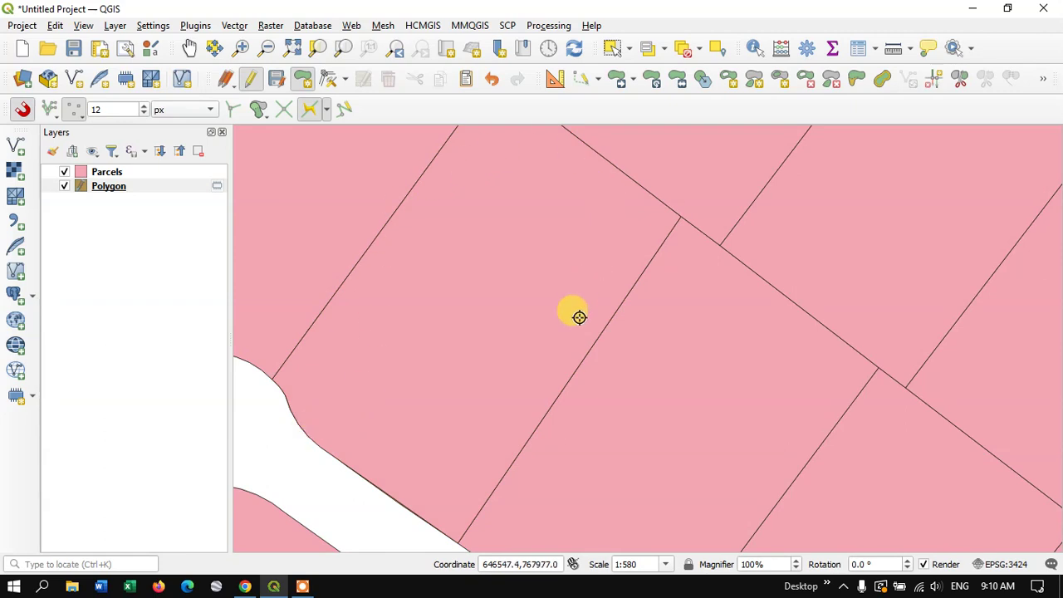
scroll(542, 218, down, 2)
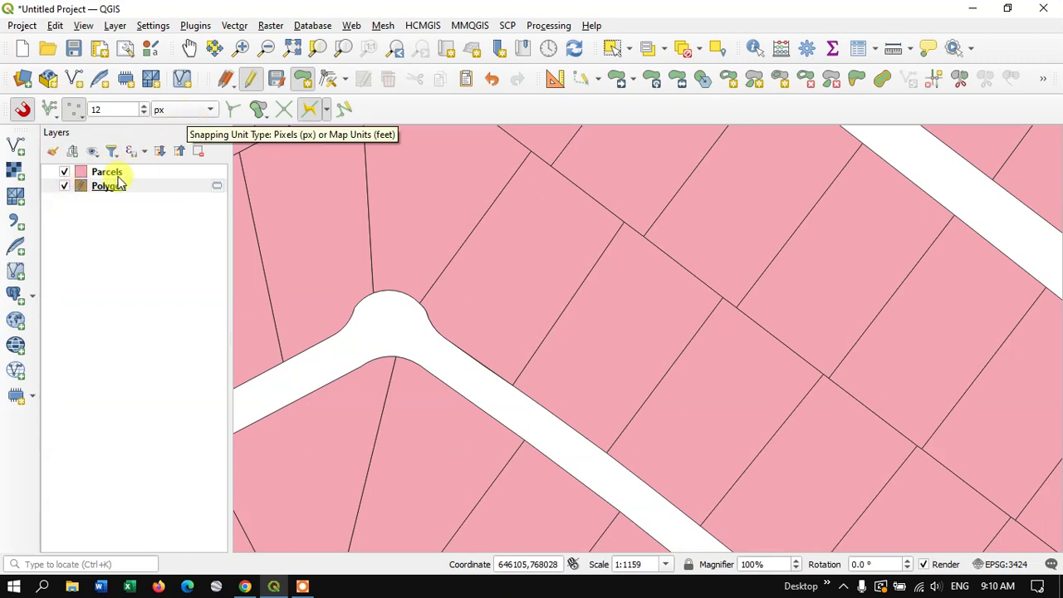
click(64, 172)
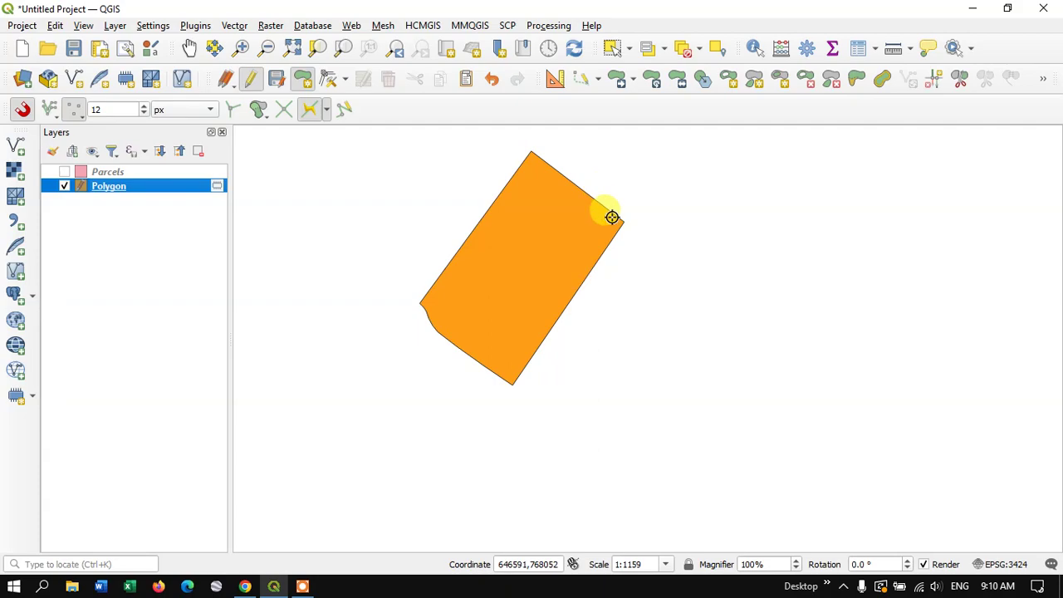
click(64, 172)
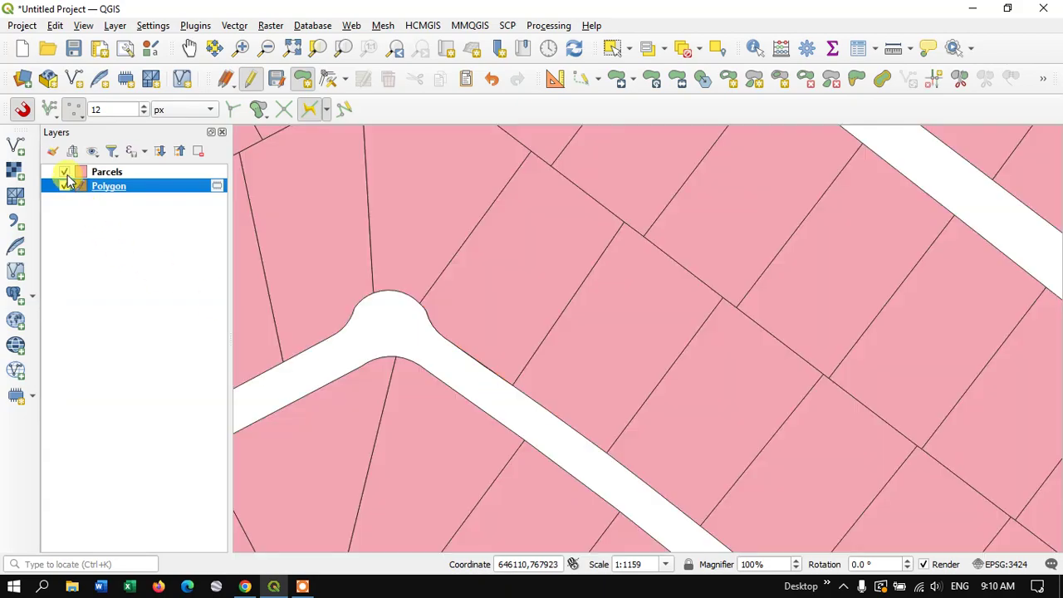
scroll(472, 215, down, 2)
Begin the second parcel polygon at its corner and add a vertex where it meets the road.
scroll(470, 212, down, 1)
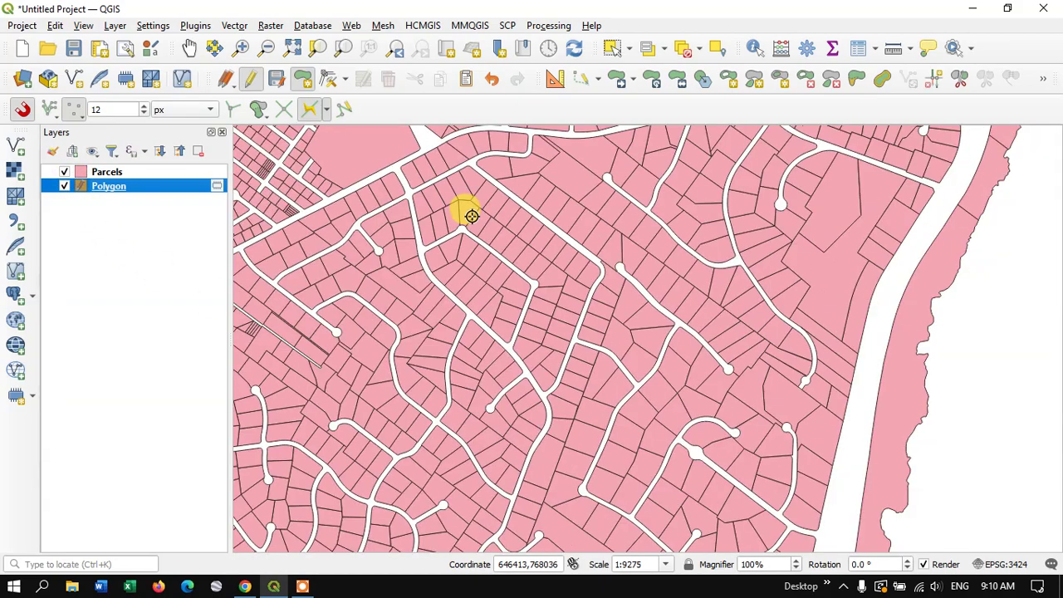
scroll(706, 360, up, 2)
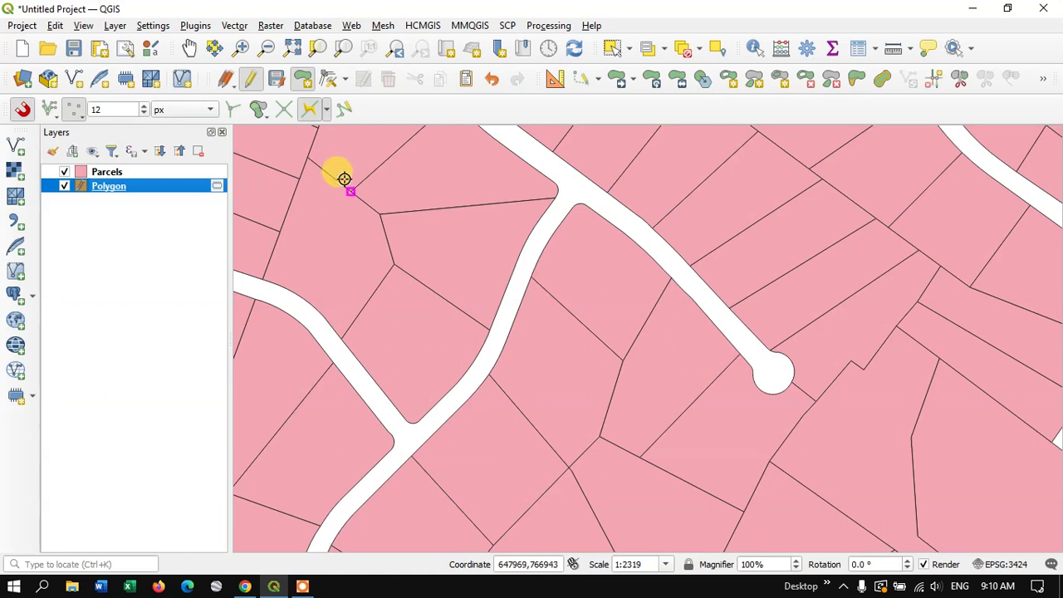
scroll(344, 178, up, 1)
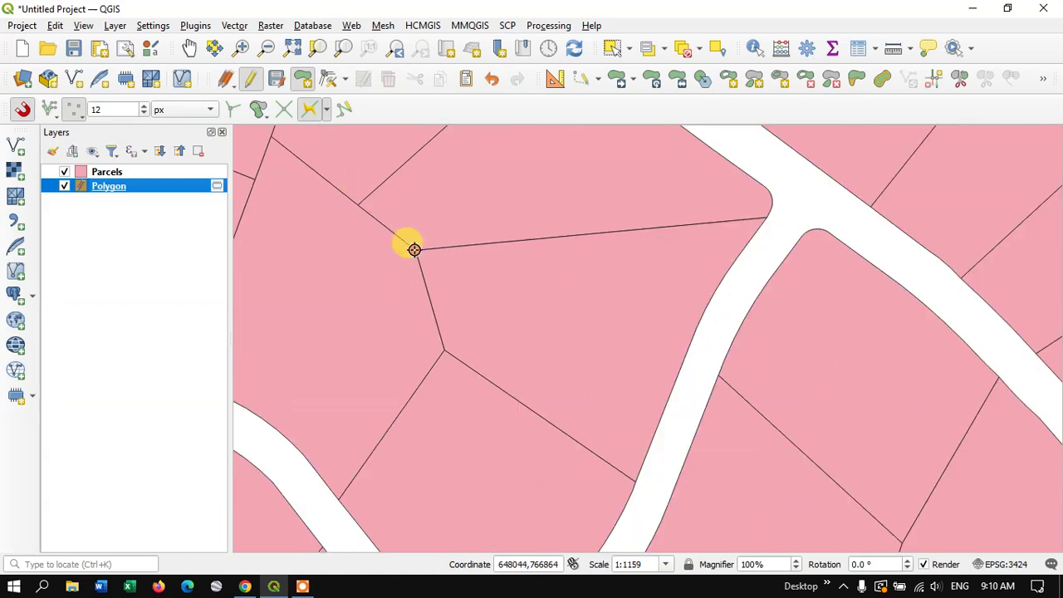
scroll(424, 231, up, 1)
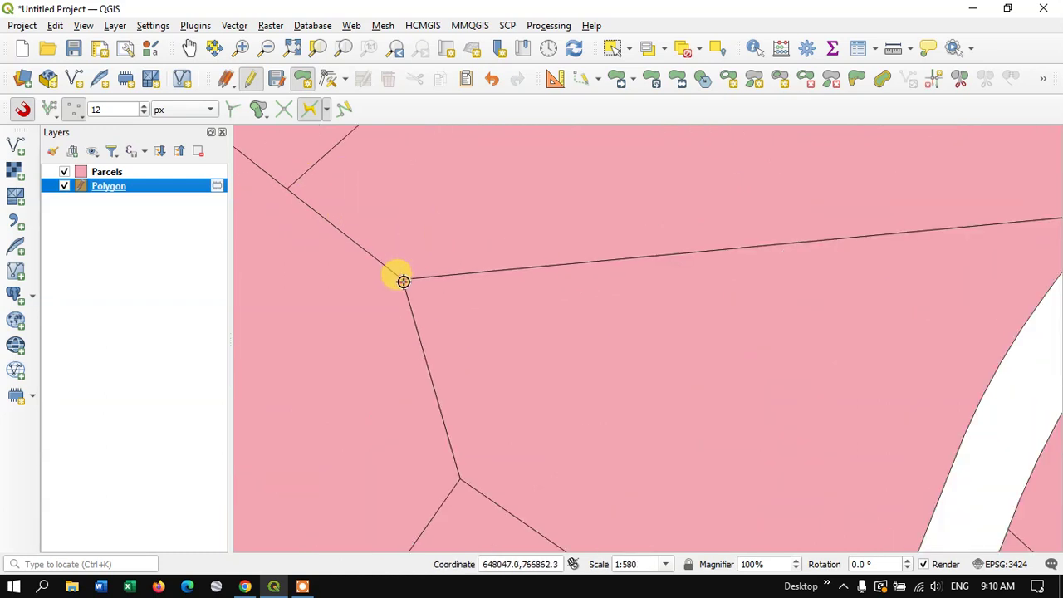
click(403, 279)
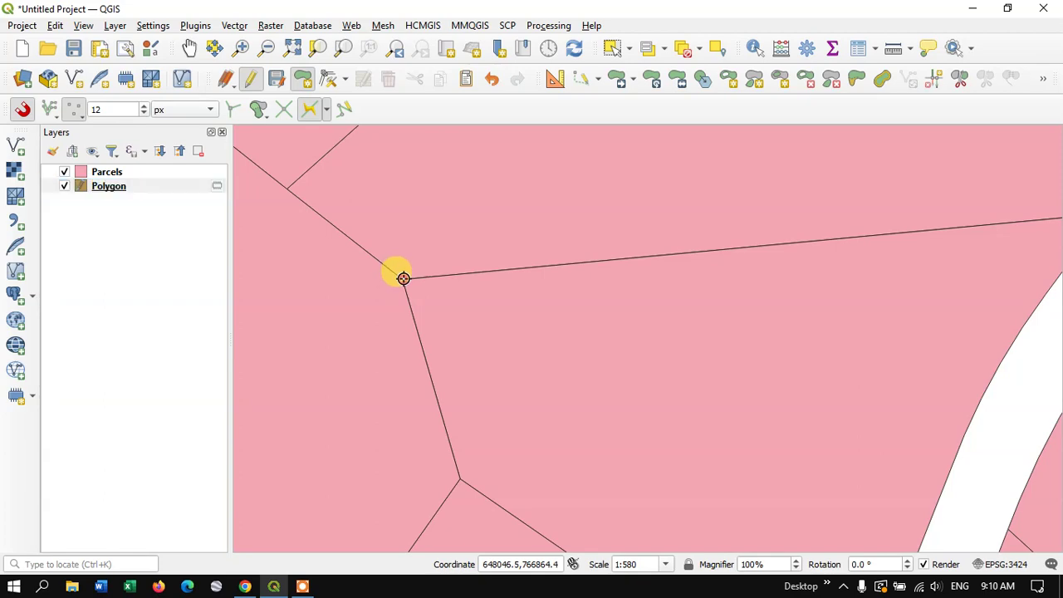
scroll(356, 259, up, 2)
scroll(405, 258, down, 4)
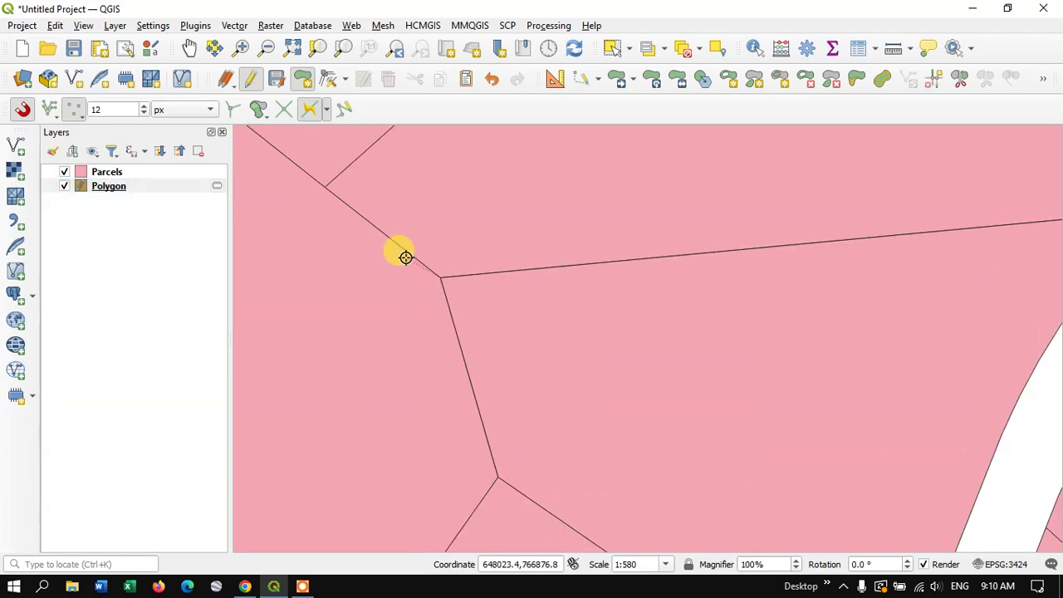
scroll(594, 238, up, 2)
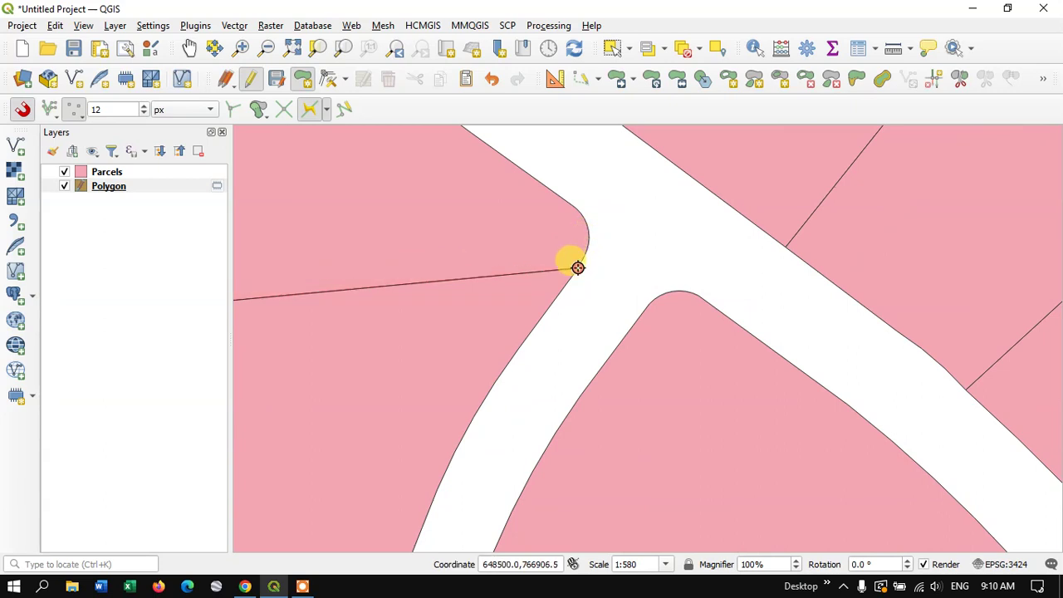
click(579, 267)
Trace the lower road-edge corner and remaining parcel edge, then close and finish the second polygon.
scroll(642, 189, down, 2)
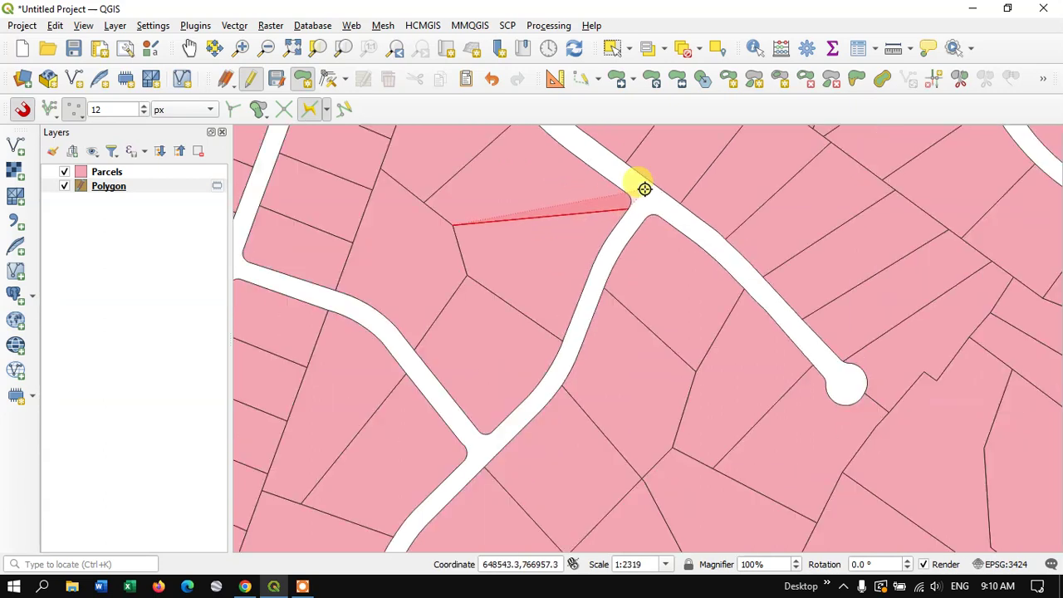
scroll(560, 339, up, 2)
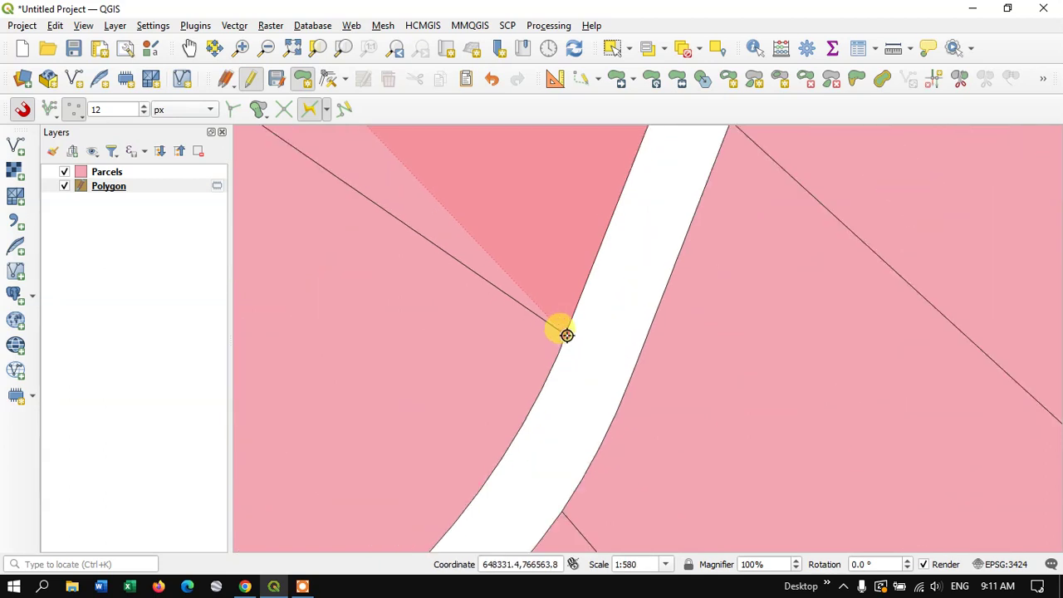
click(567, 335)
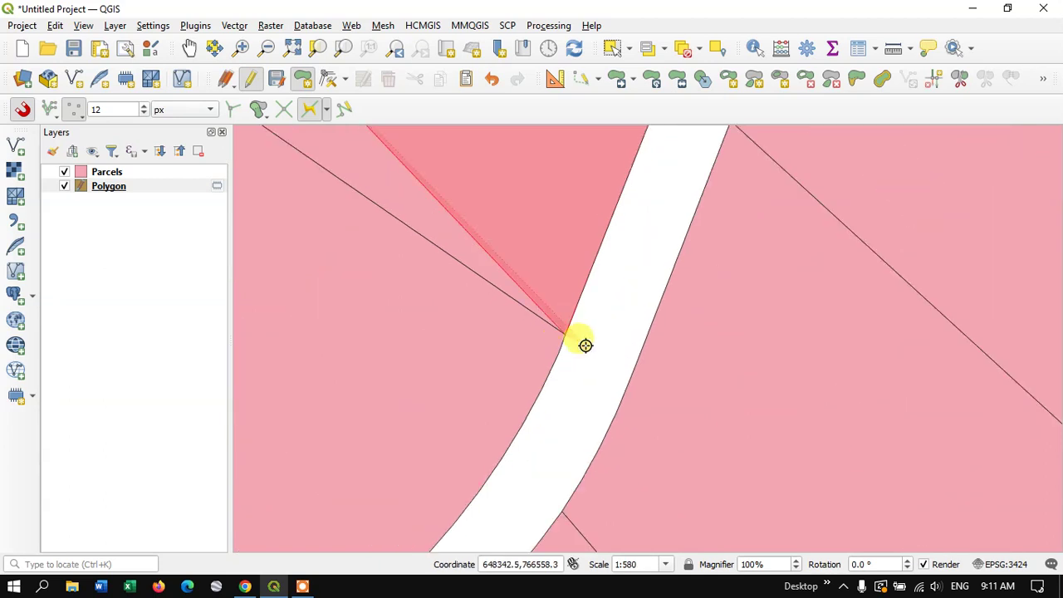
scroll(598, 364, up, 2)
scroll(597, 364, down, 5)
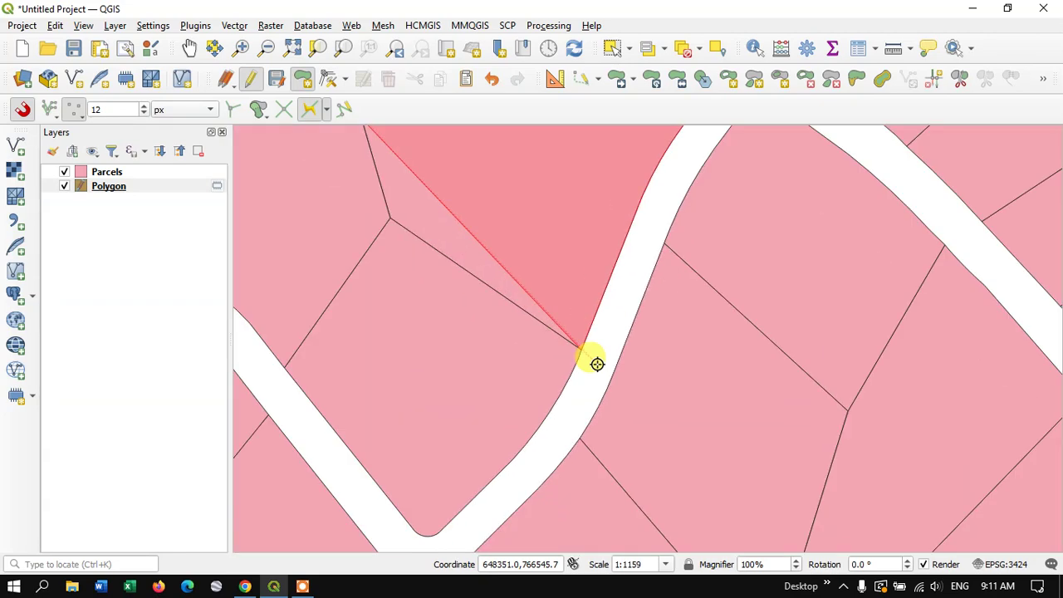
scroll(555, 345, up, 2)
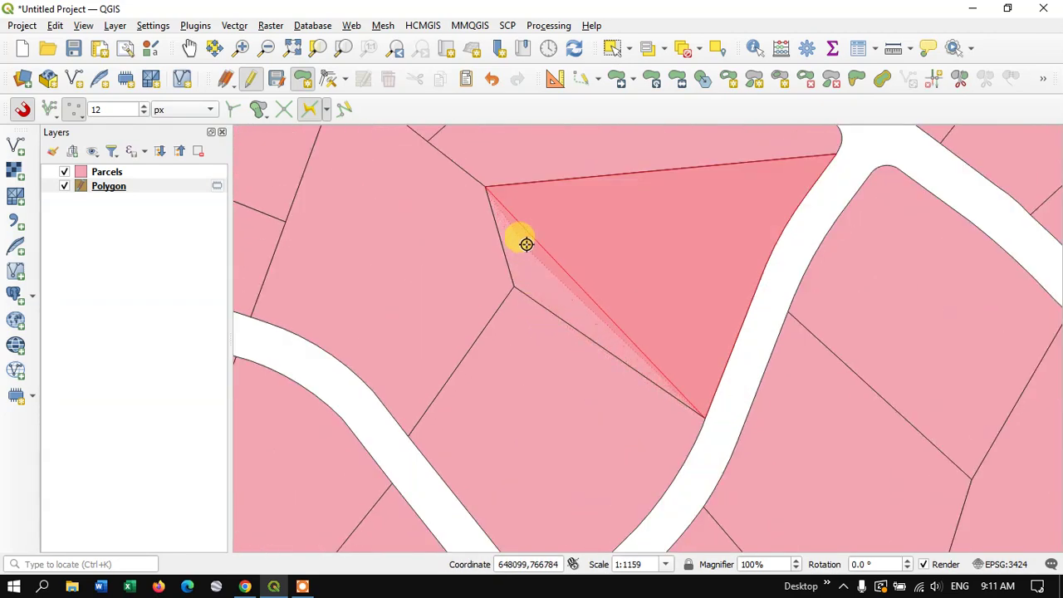
scroll(525, 240, up, 1)
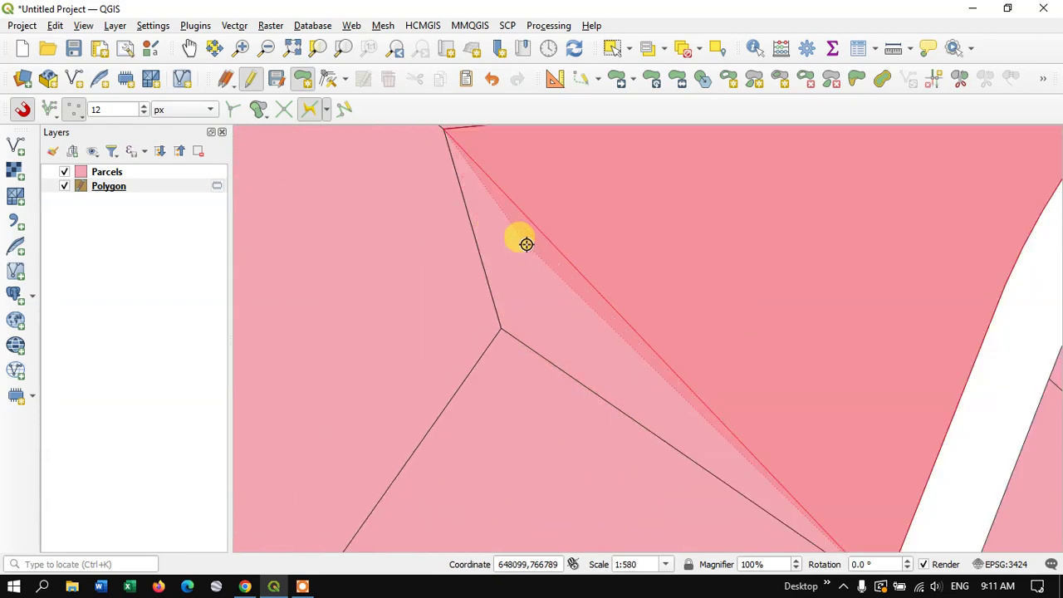
click(502, 330)
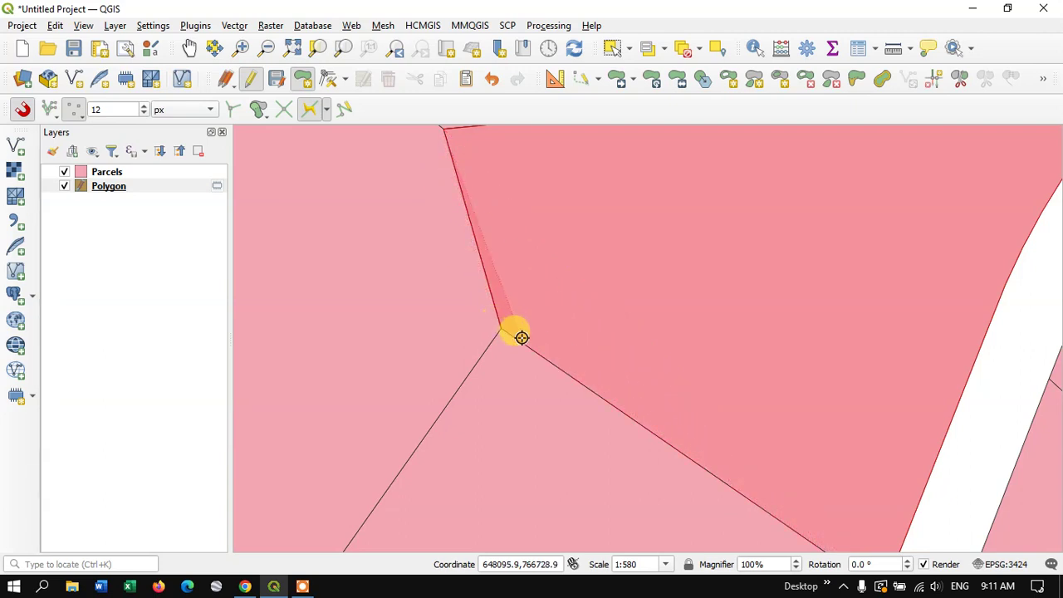
click(444, 129)
right_click(444, 129)
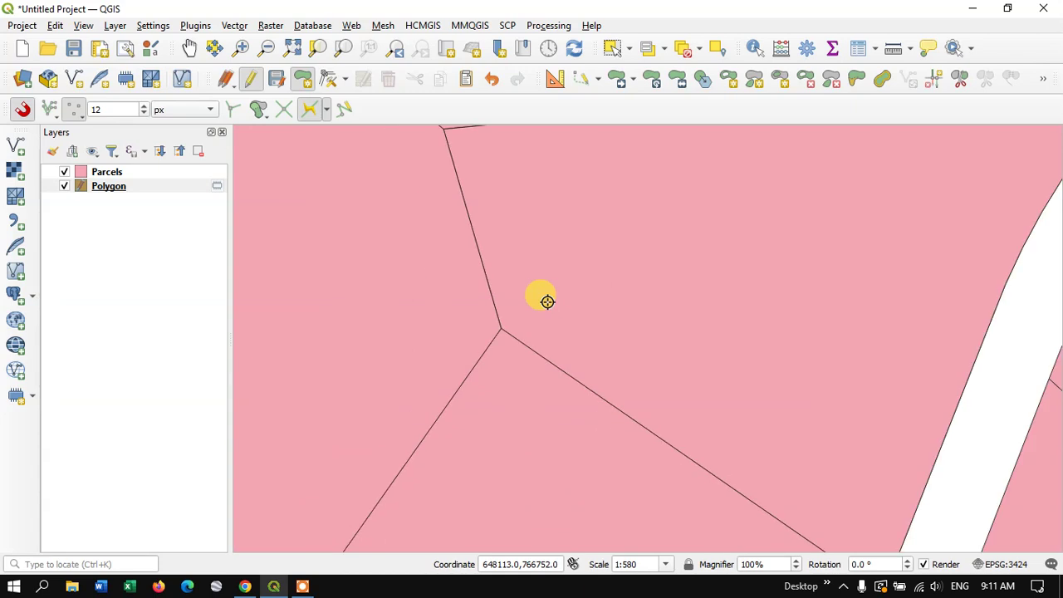
scroll(548, 302, down, 2)
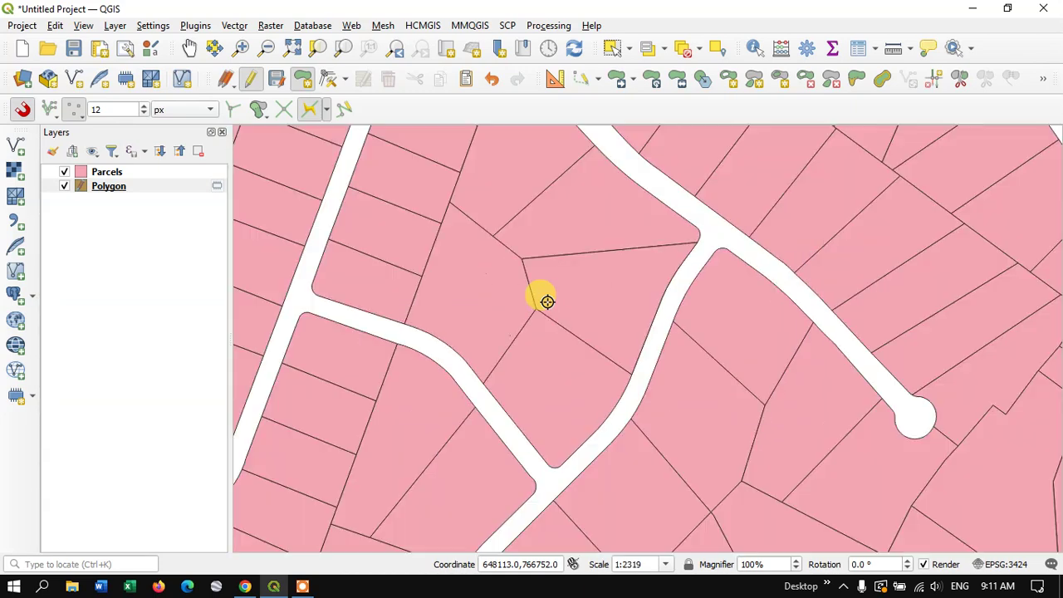
click(72, 184)
click(64, 172)
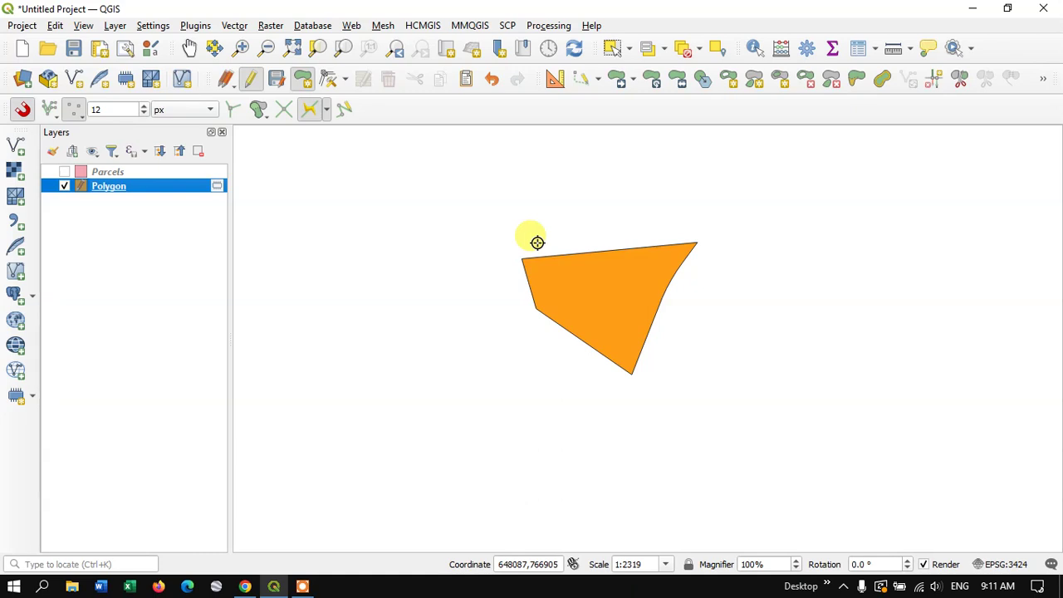
click(64, 172)
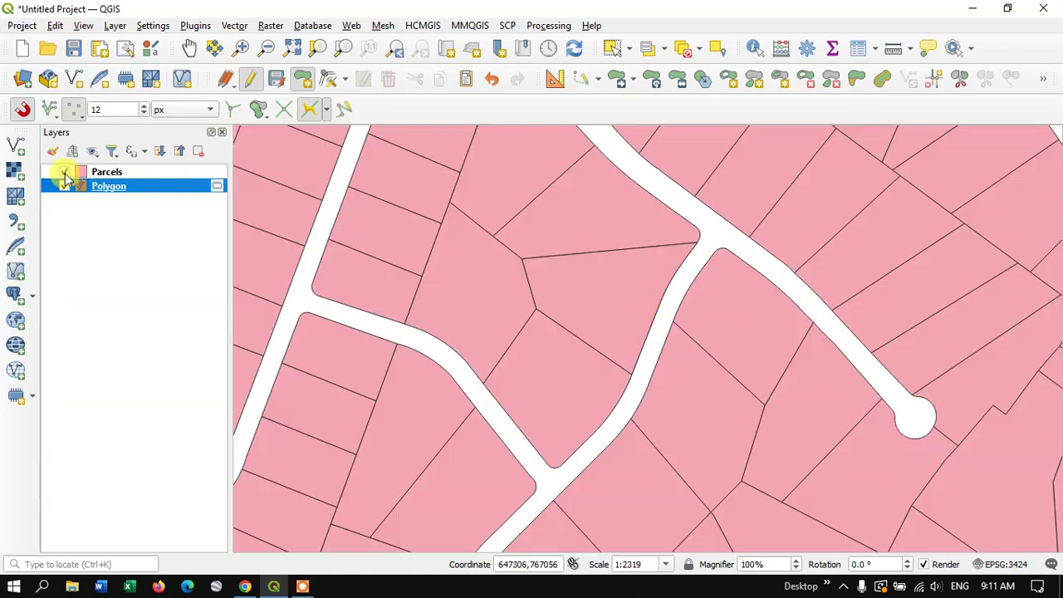
Drag the Polygon layer above Parcels so the orange traced parcel draws over the pink lots.
drag(123, 188, 138, 172)
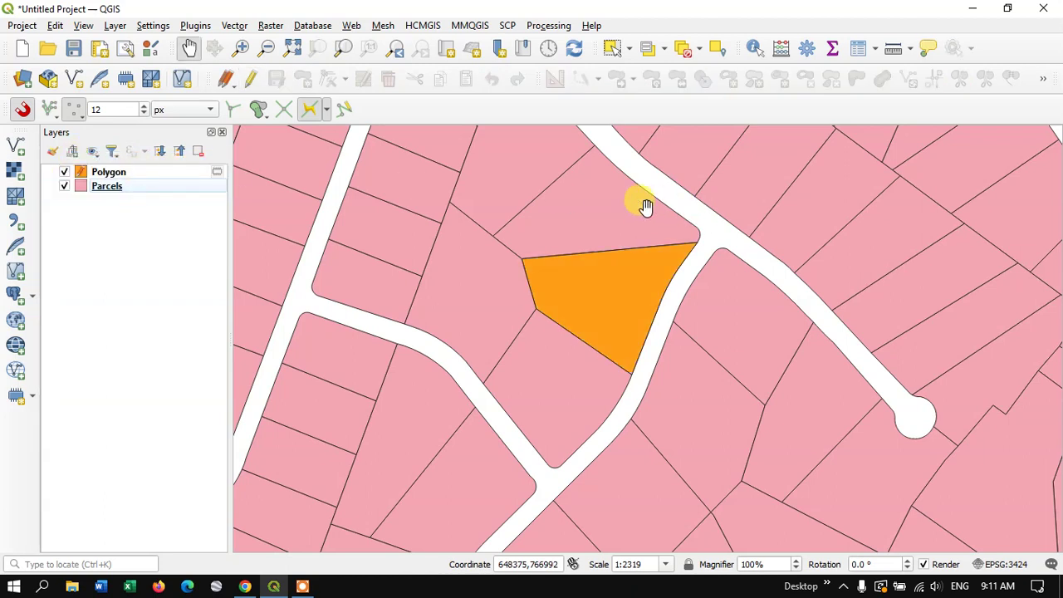